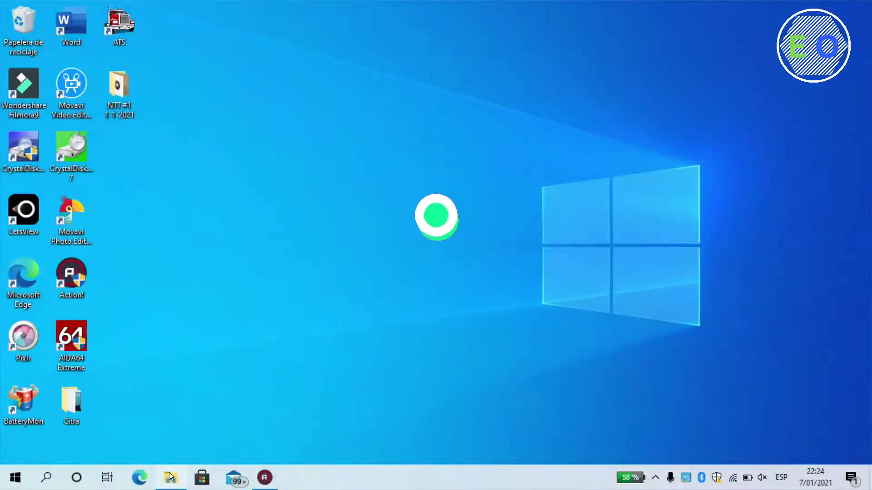
View the files in the Descargas folder and minimize its window
click(169, 476)
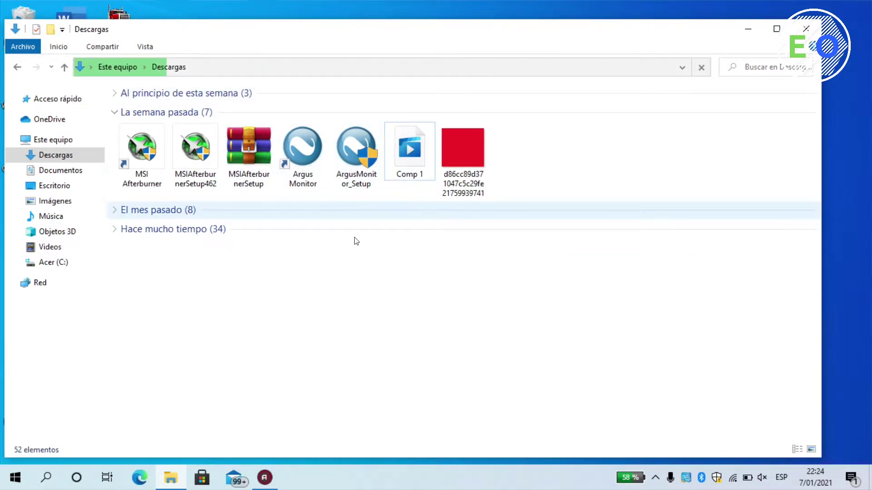
click(749, 23)
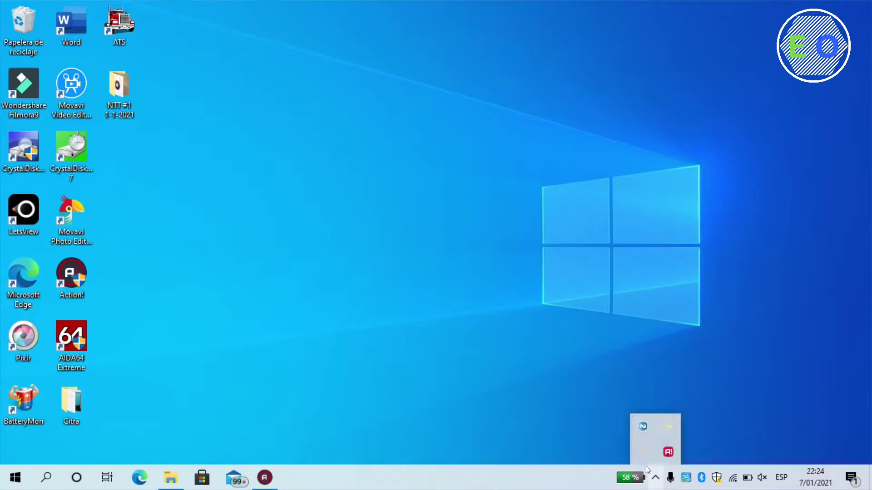
Open Argus Monitor from the notification area and examine its CPU and hard disk temperature graphs
click(655, 484)
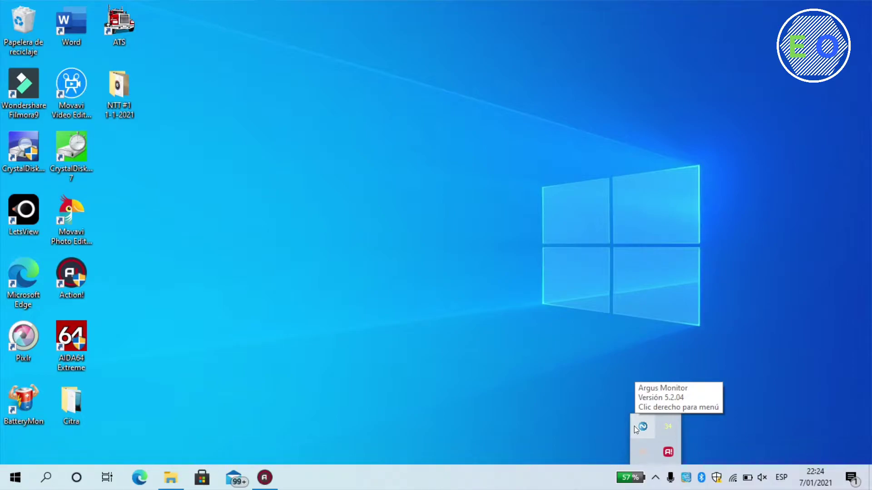
click(634, 426)
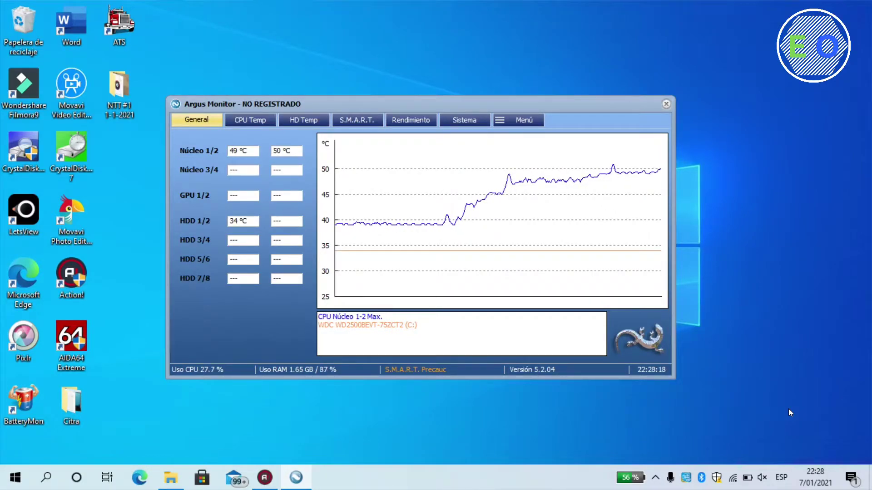
click(260, 118)
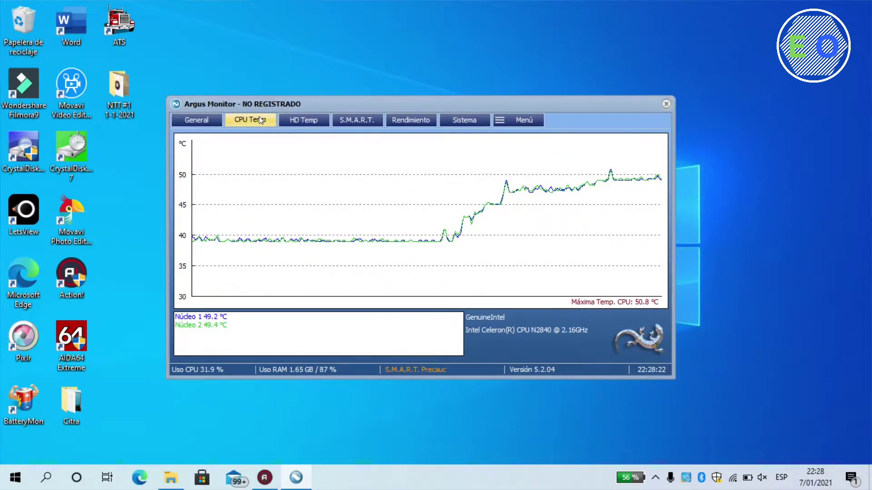
mouse_move(224, 250)
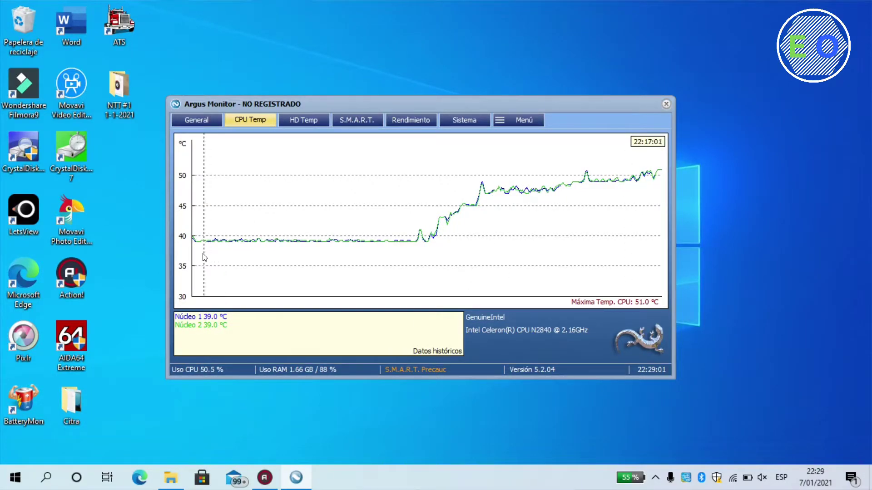
click(291, 122)
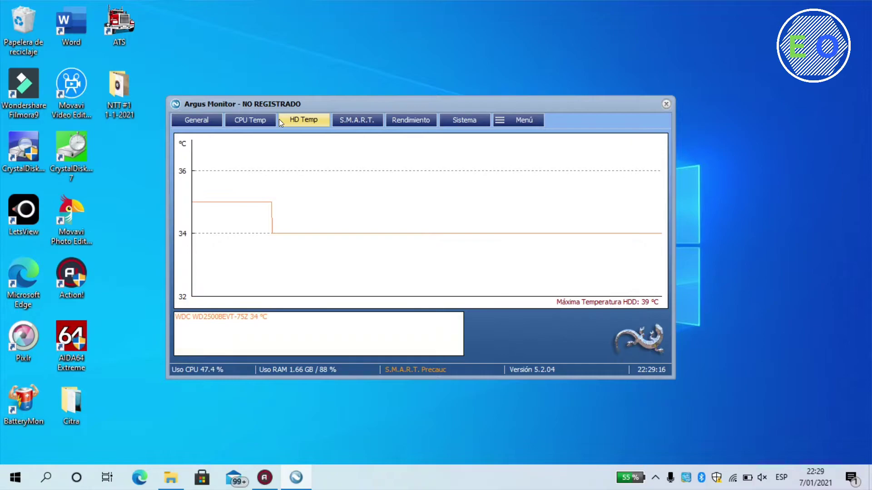
Examine the S.M.A.R.T. attributes of Unidad 1 (C:) and the list of available drives
click(337, 122)
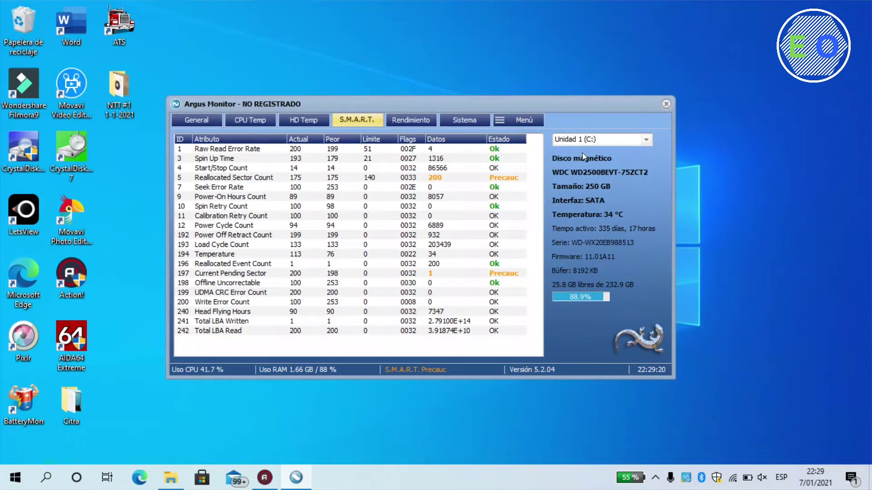
click(593, 139)
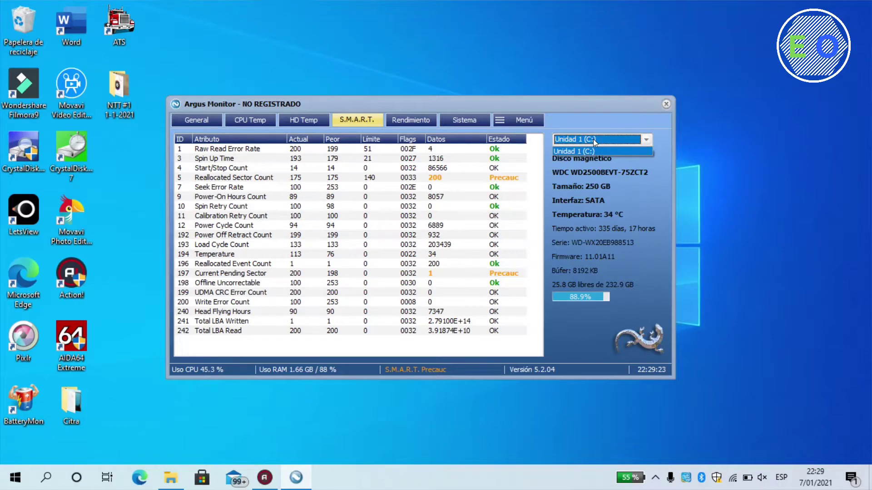
click(593, 139)
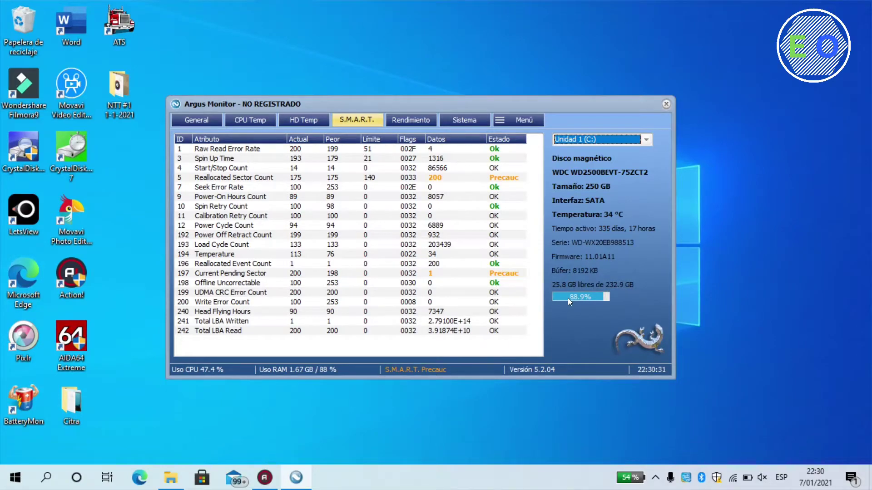
Examine the CPU performance data: speed history, turbo multipliers and power consumption
click(414, 119)
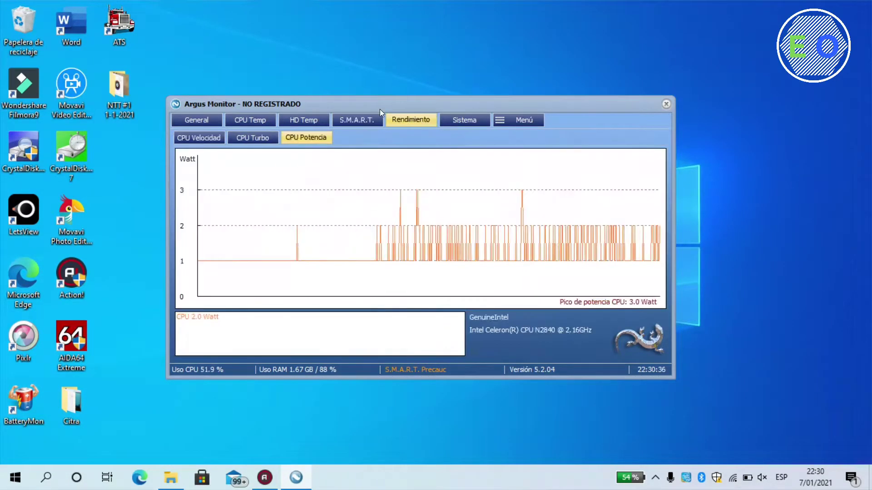
click(195, 136)
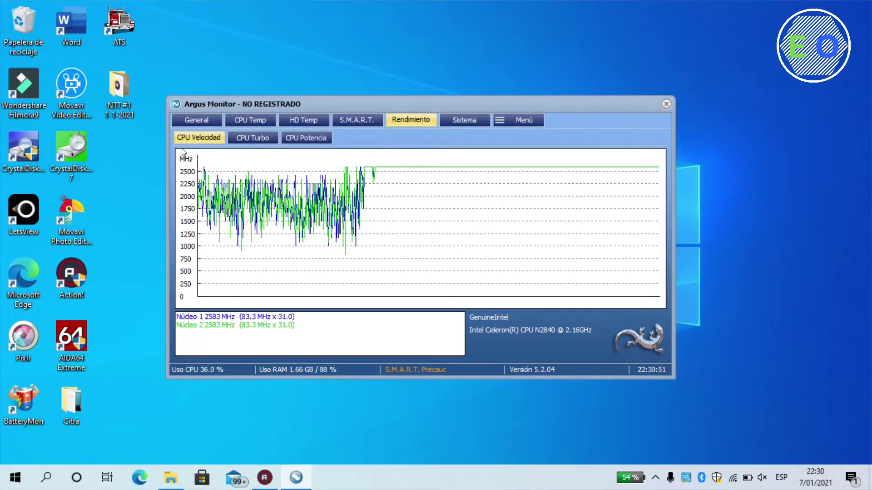
mouse_move(463, 177)
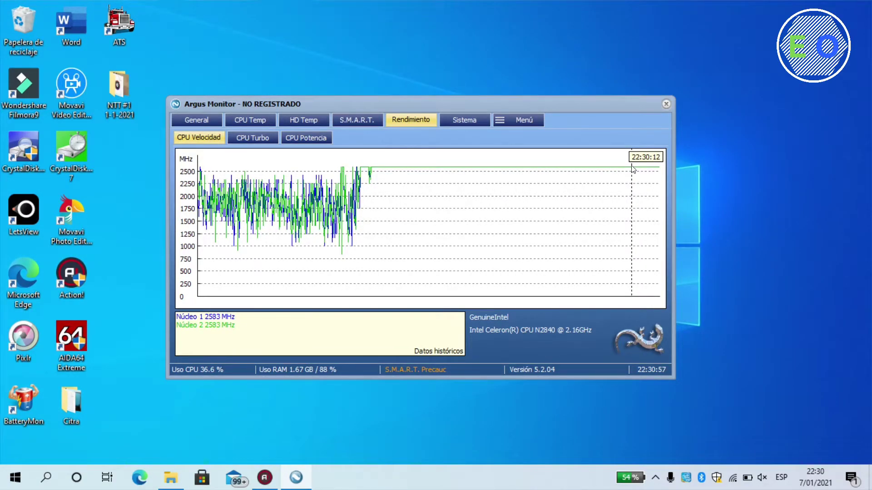
click(254, 138)
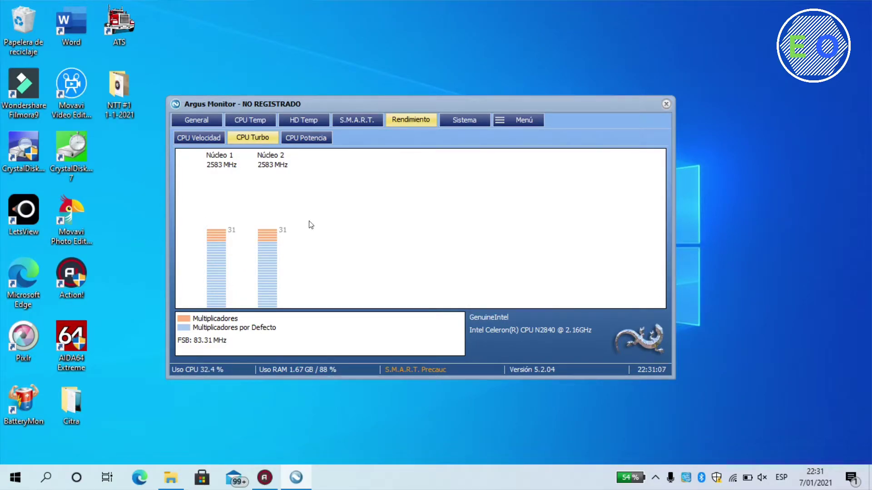
click(306, 139)
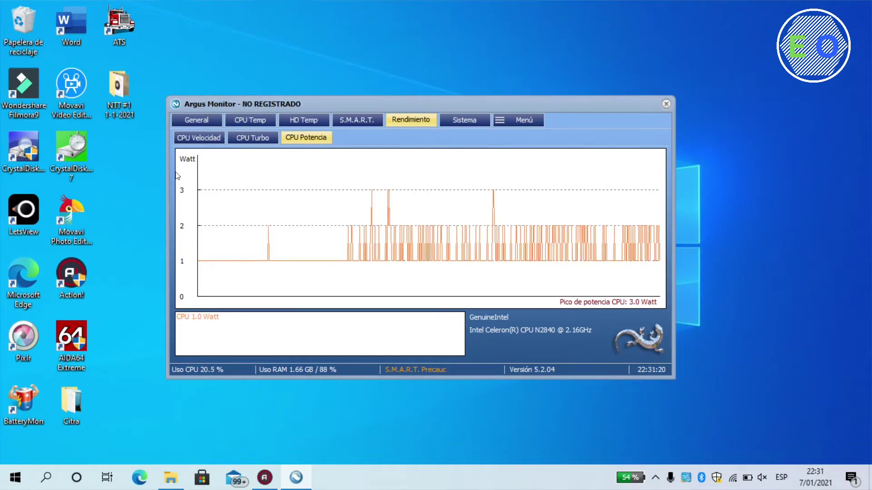
mouse_move(282, 244)
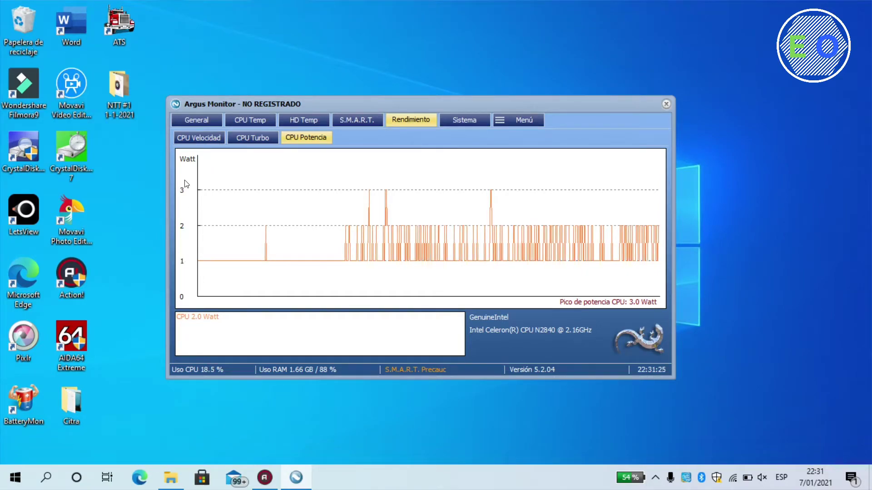
mouse_move(376, 259)
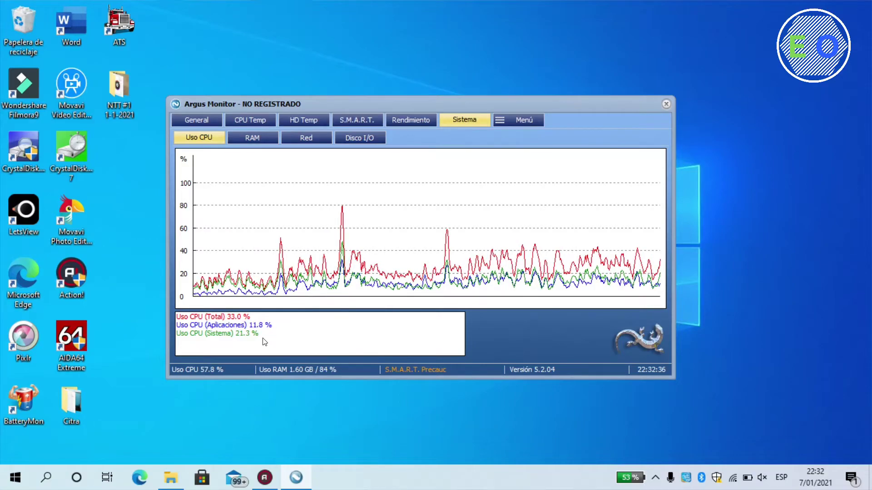
View the system graphs for RAM usage, network traffic and disk I/O
click(242, 138)
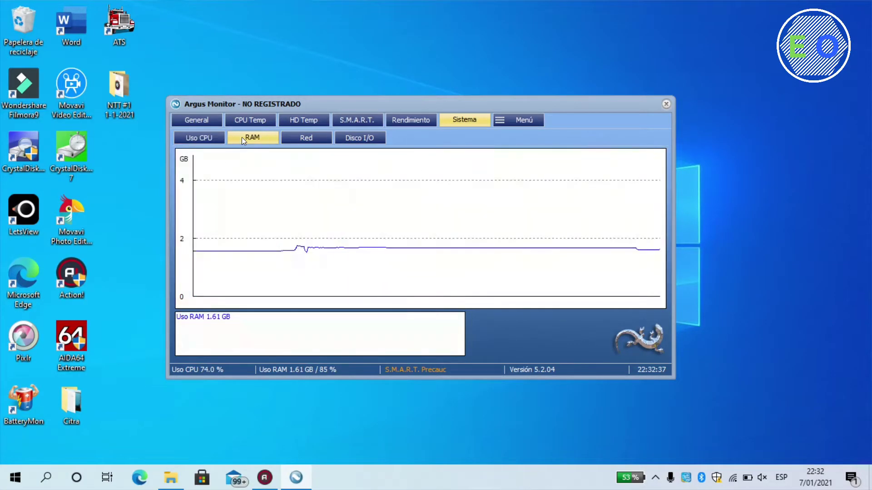
click(304, 138)
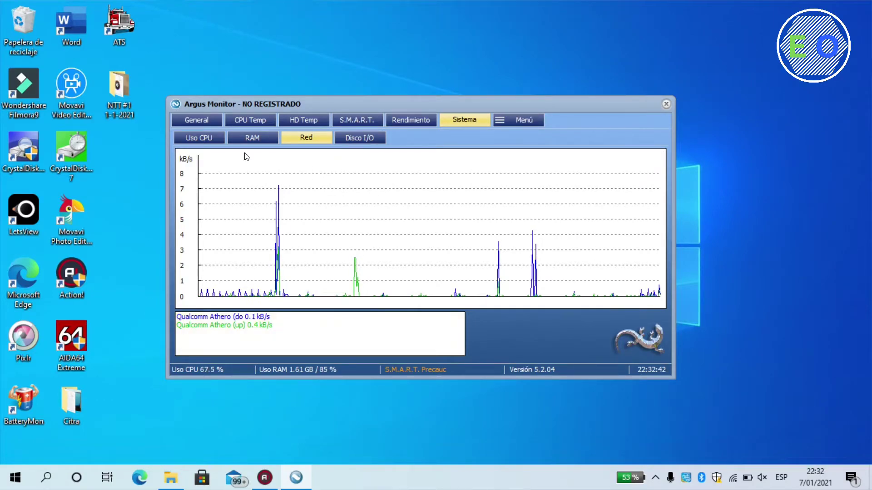
click(354, 138)
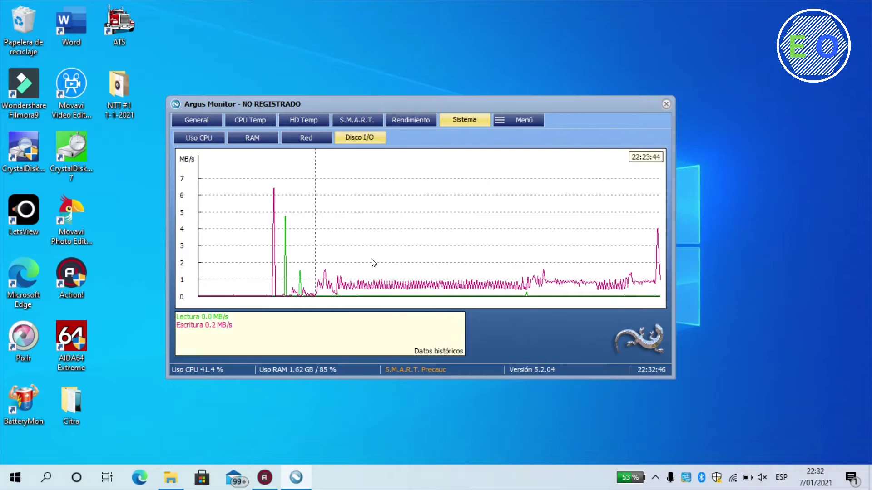
Compare the options in Argus Monitor's main menu with its notification-area menu, and close the configuration window without changes
click(508, 119)
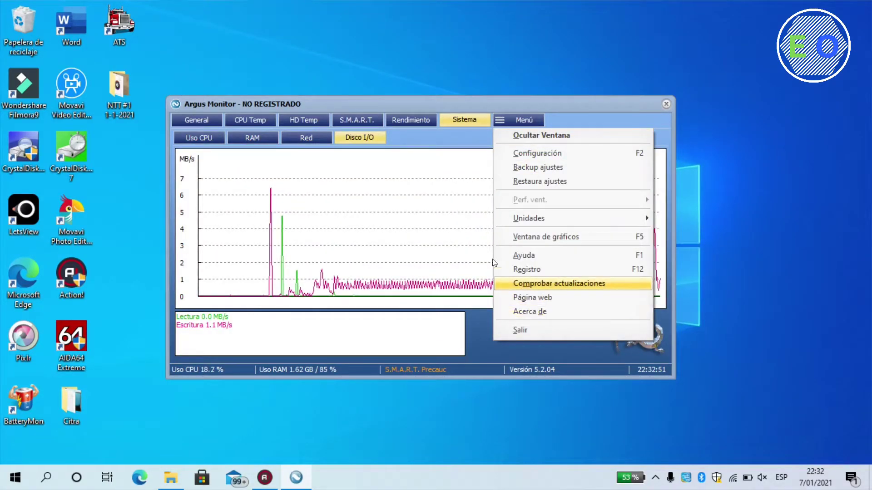
click(653, 465)
click(657, 479)
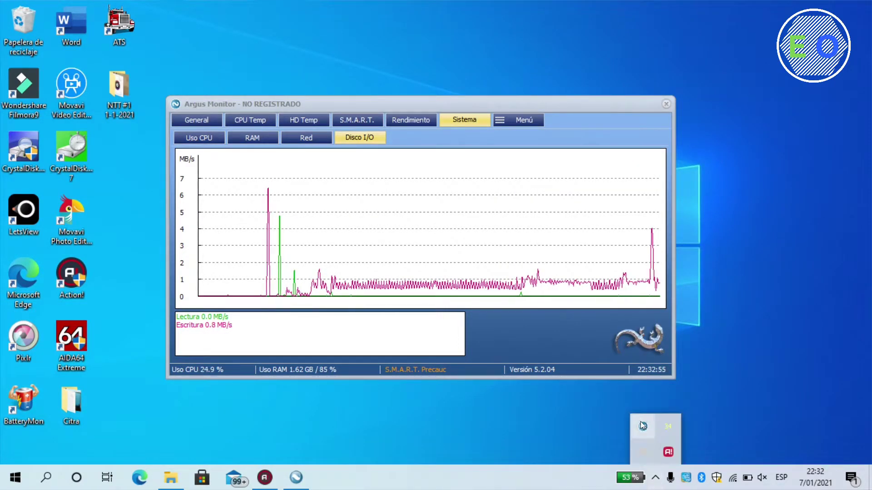
right_click(642, 425)
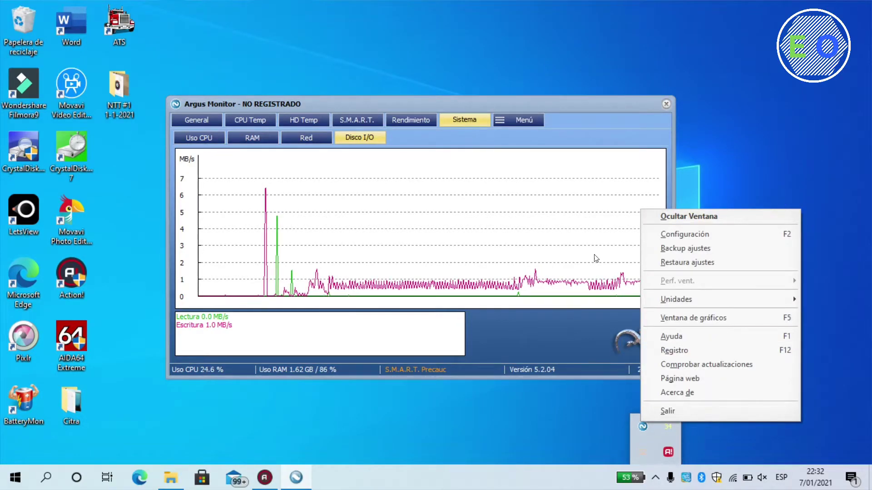
click(514, 113)
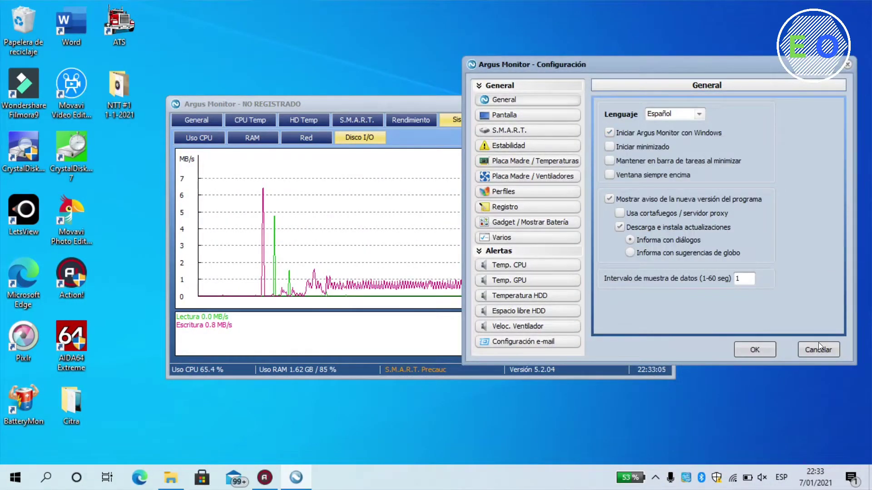
click(819, 348)
Check the Unidades option of the main menu and open the program's configuration on its General settings
click(520, 119)
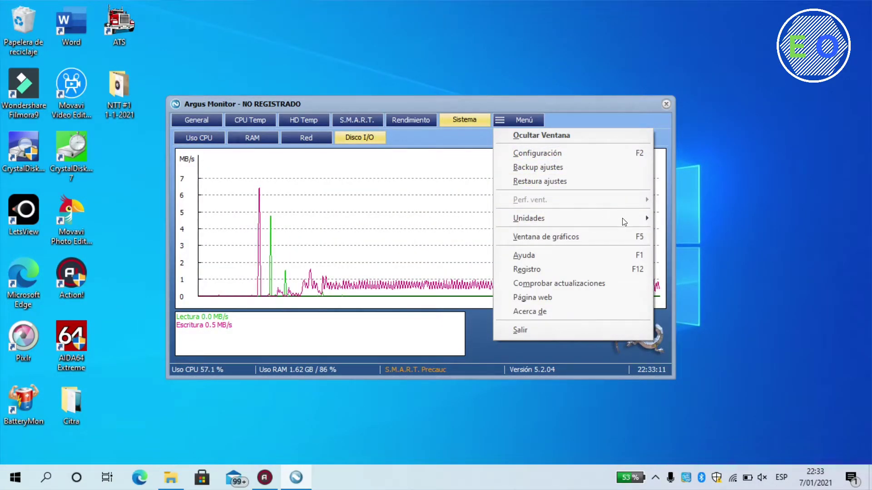
mouse_move(623, 218)
mouse_move(679, 236)
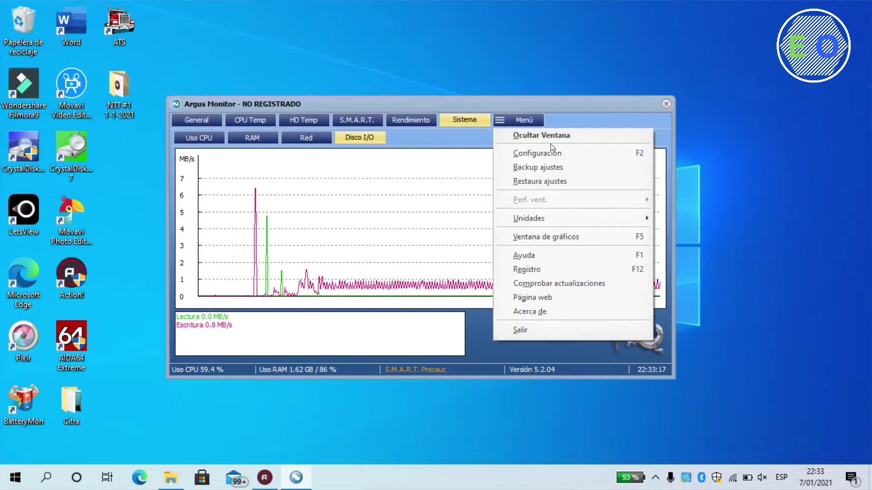
click(555, 158)
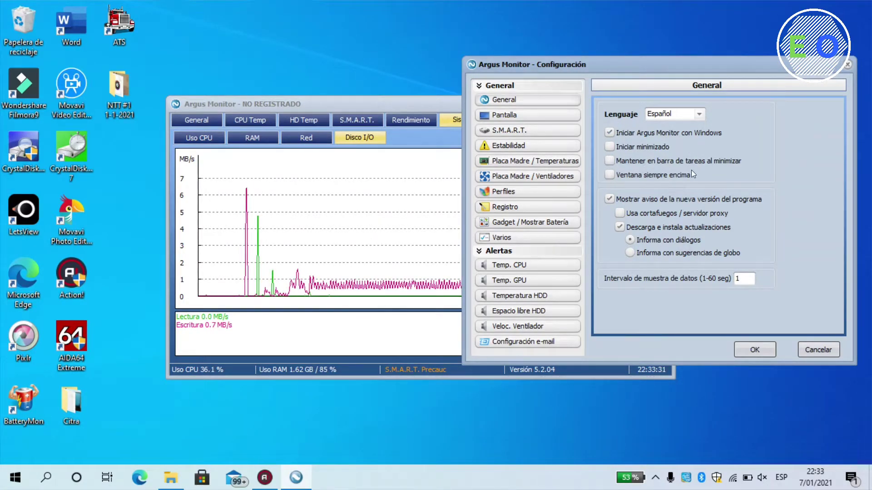
Examine the Pantalla settings and the available Diseño themes, keeping Argus Classic
click(546, 118)
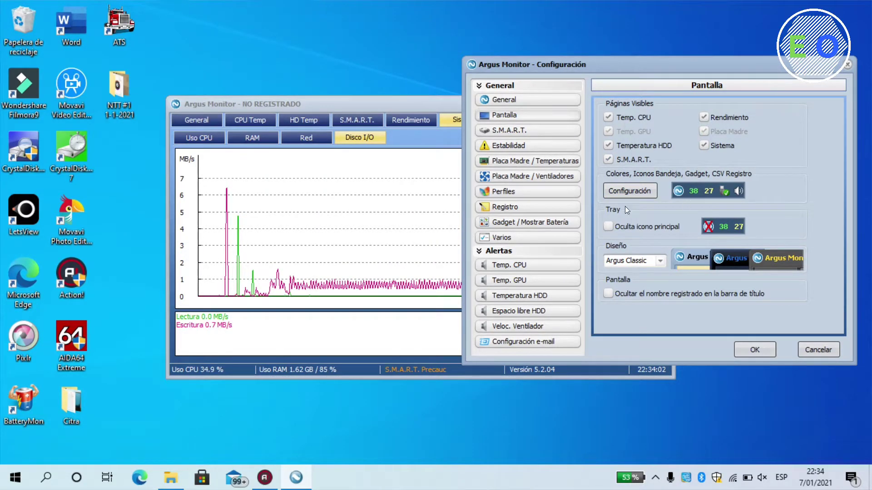
click(658, 261)
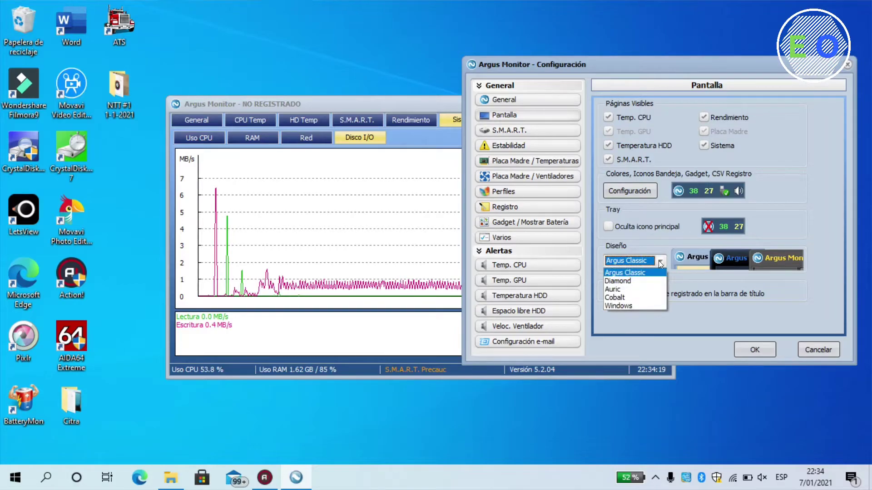
click(725, 269)
Review the configuration settings for S.M.A.R.T., stability, motherboard temperatures and motherboard fans
click(517, 128)
click(516, 140)
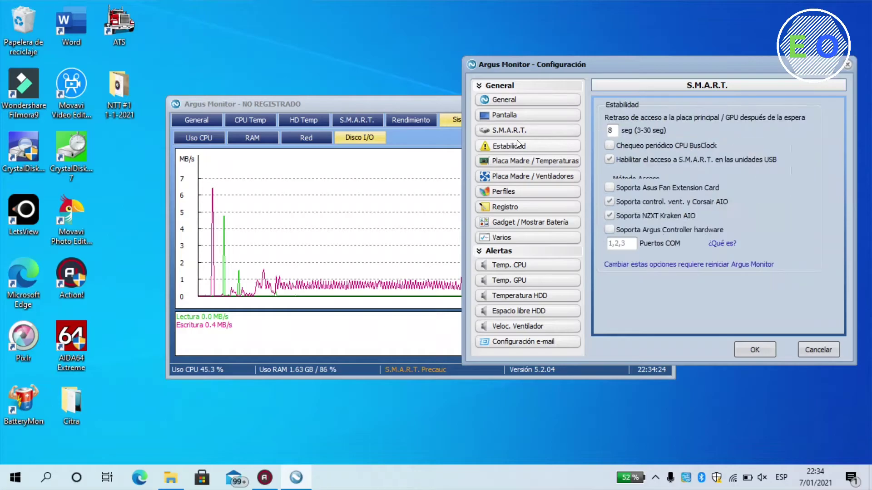
click(510, 162)
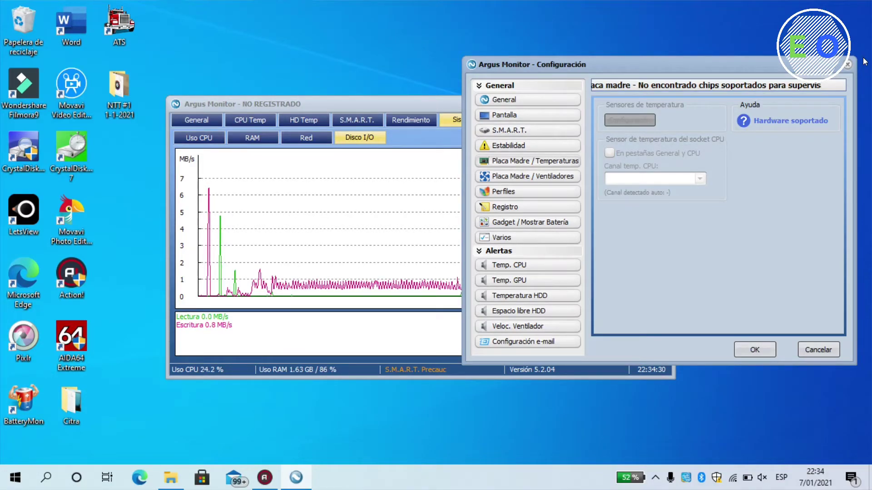
key(Down)
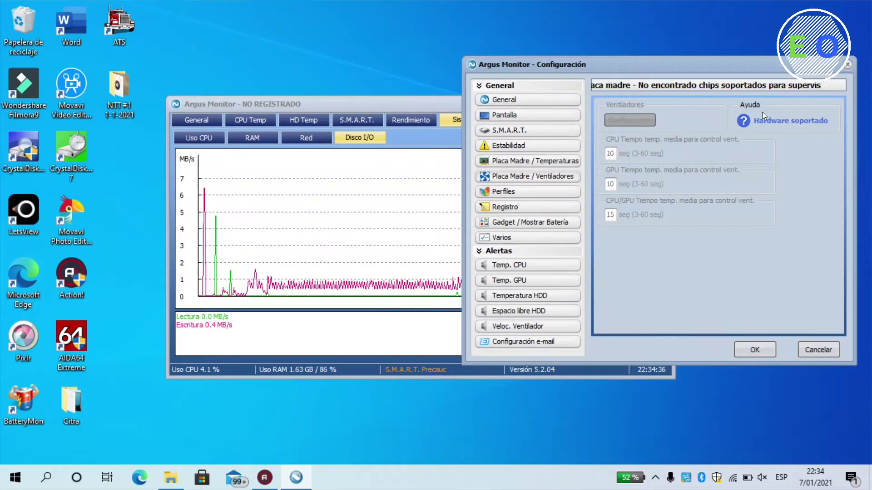
Review the settings for profiles, gadget and battery display, miscellaneous options and the CPU temperature alarm
click(501, 191)
click(507, 217)
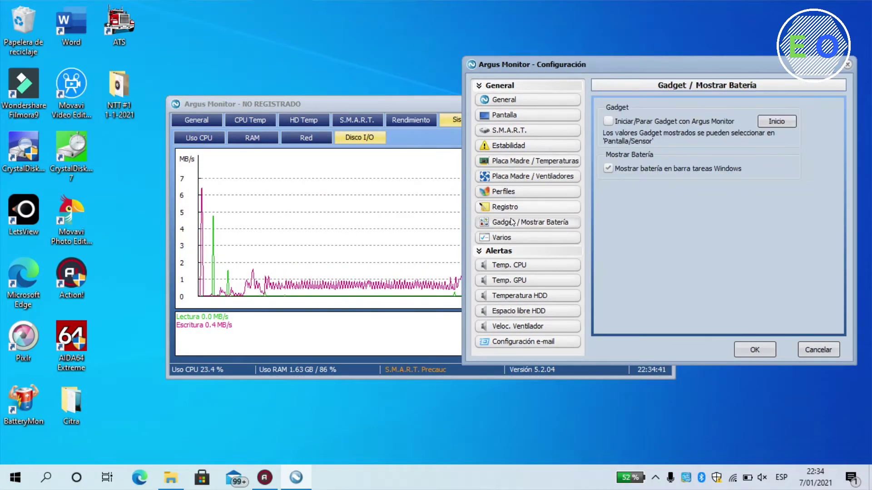
click(507, 235)
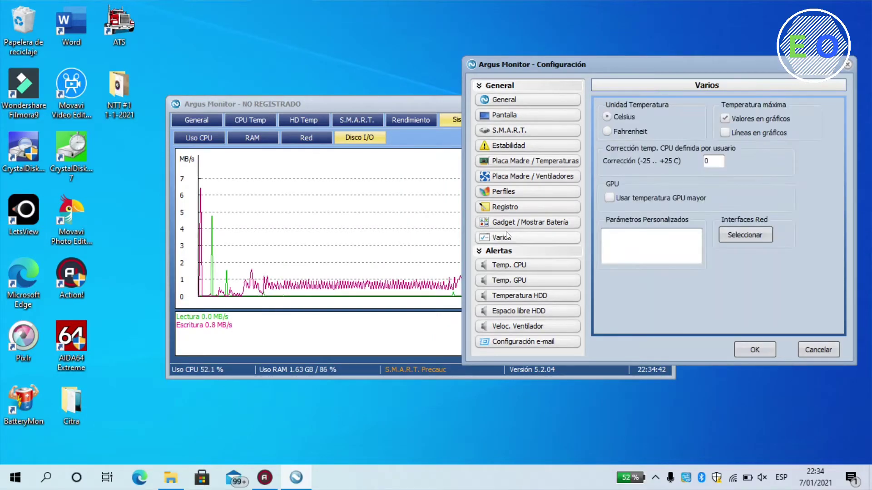
click(532, 264)
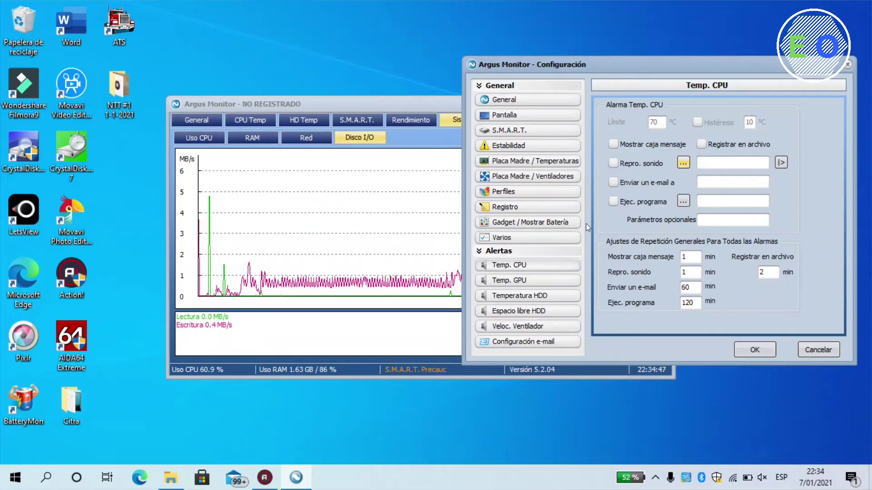
Review the alert settings for GPU temperature, HDD temperature, HDD free space and fan speed, and leave the configuration without saving
click(569, 281)
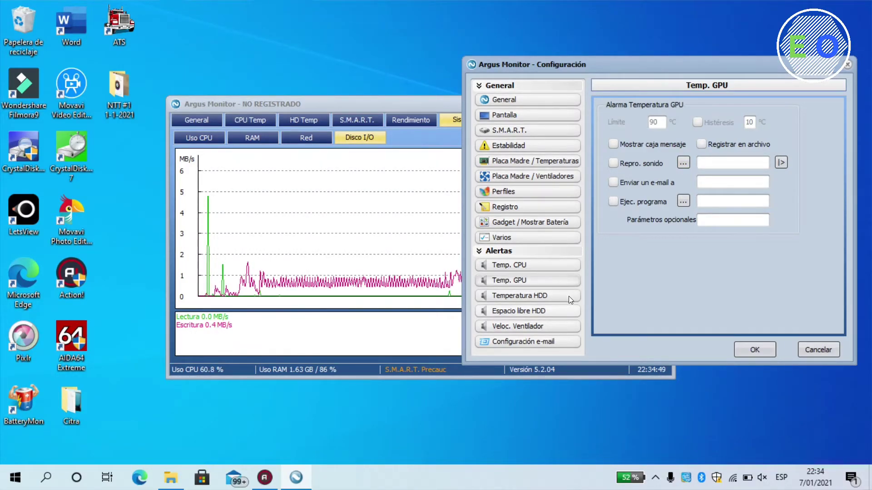
click(569, 296)
click(552, 311)
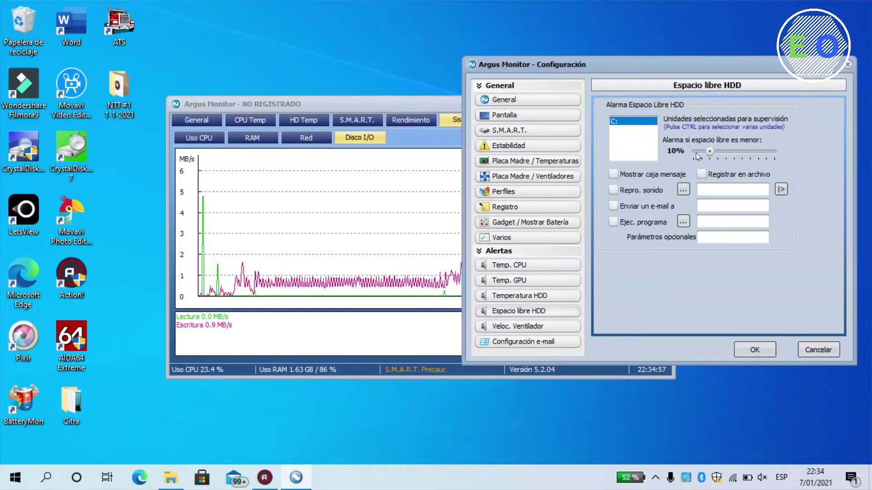
click(530, 324)
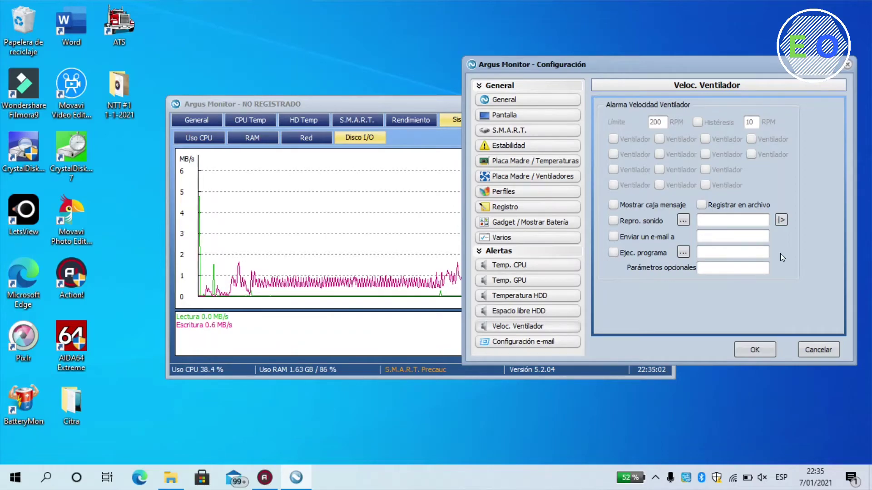
click(830, 342)
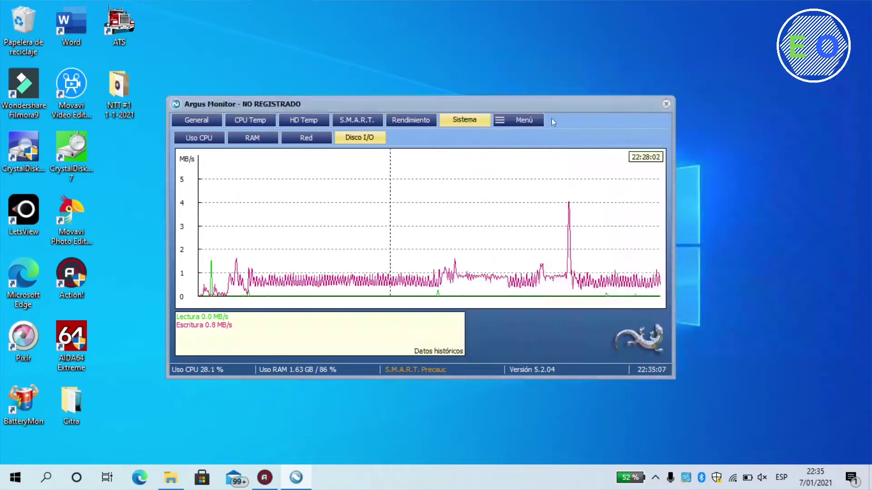
Close the Argus Monitor window and compare the details in its battery display with the Windows battery status
click(666, 105)
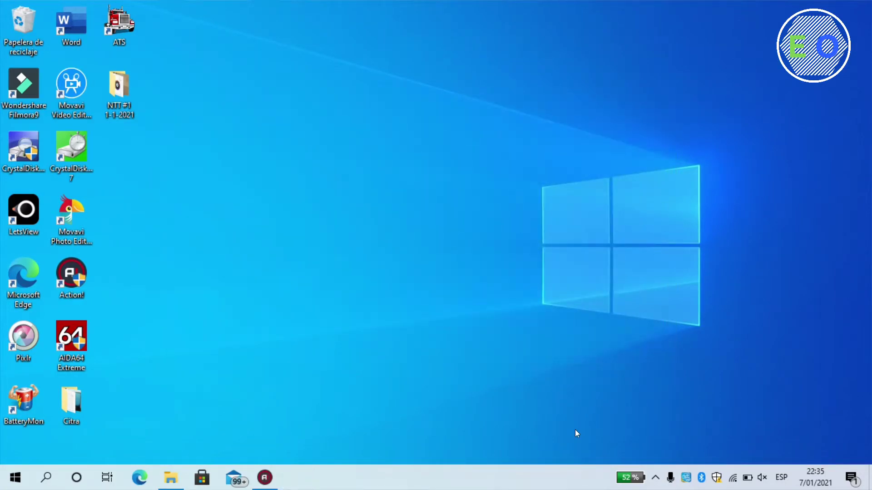
mouse_move(625, 469)
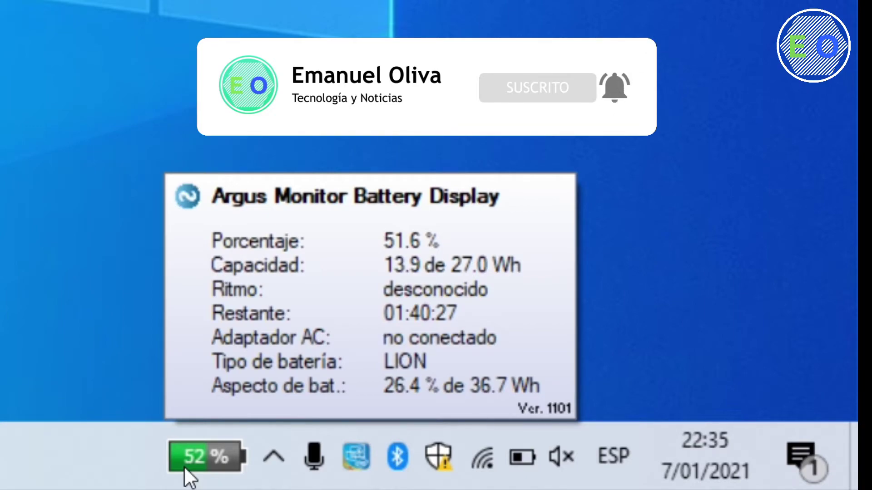
mouse_move(516, 433)
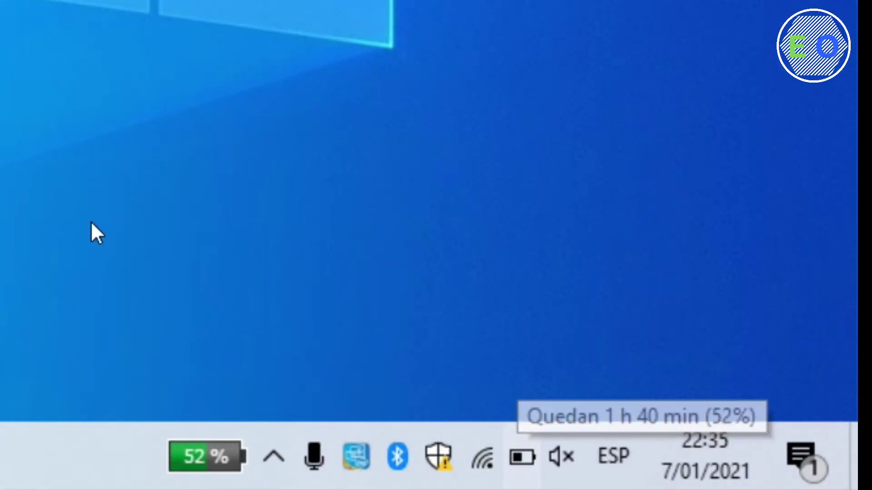
mouse_move(176, 432)
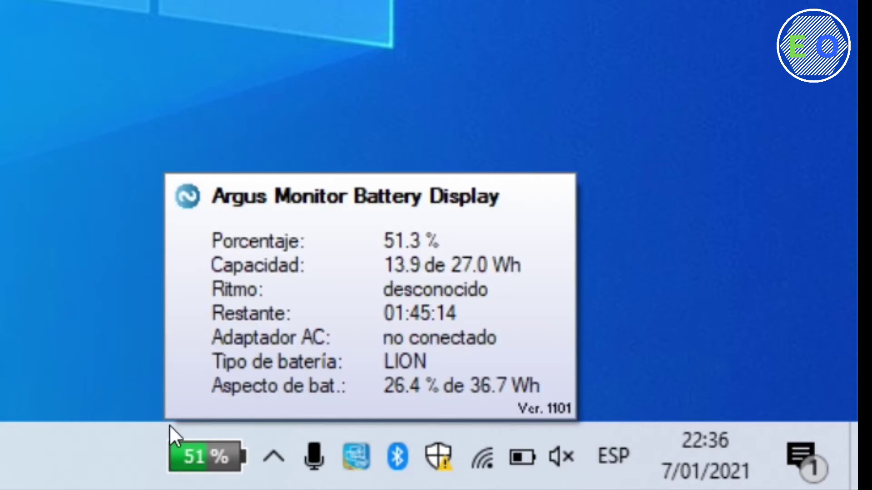
click(170, 427)
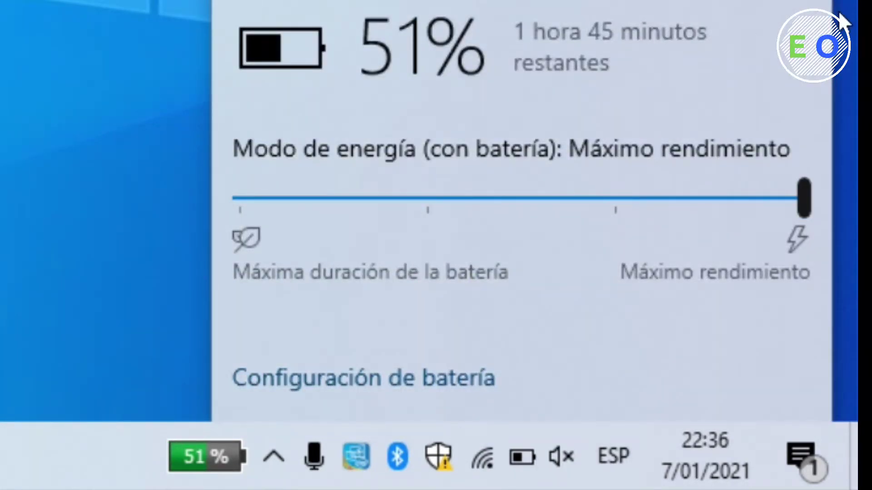
click(99, 127)
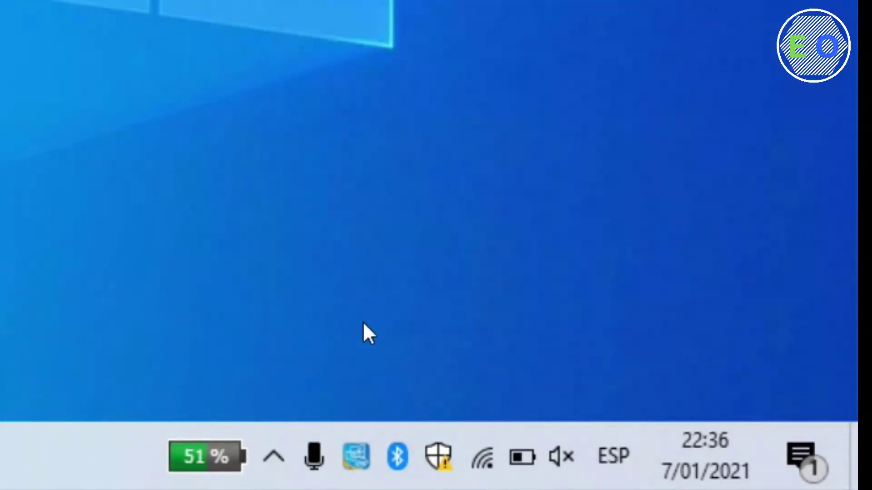
mouse_move(171, 434)
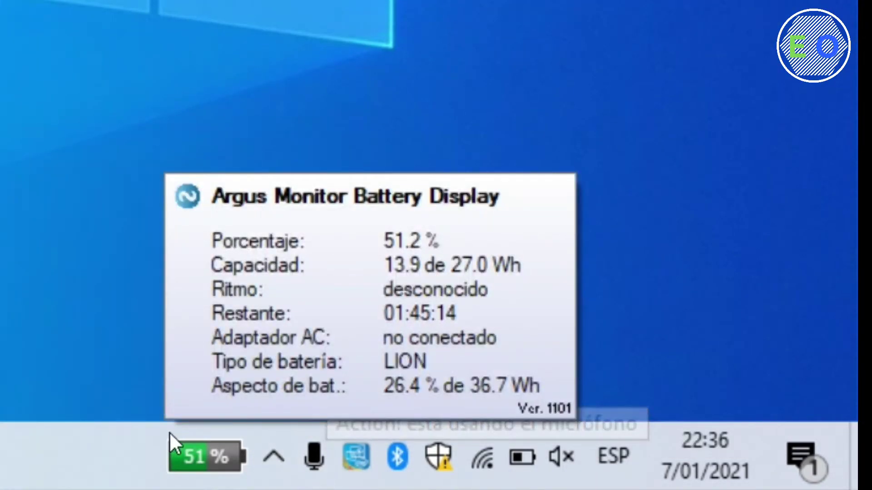